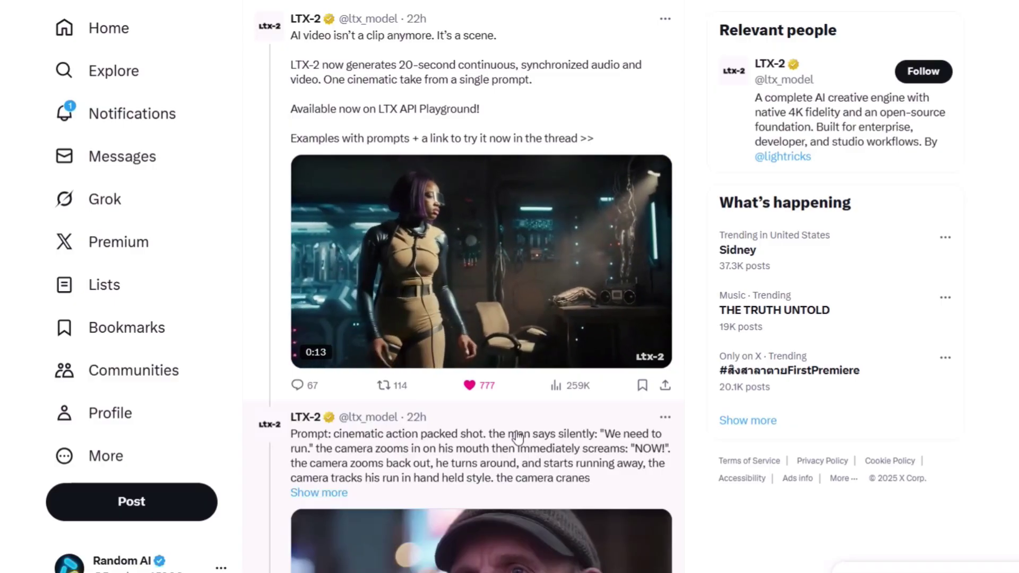
left_click(518, 438)
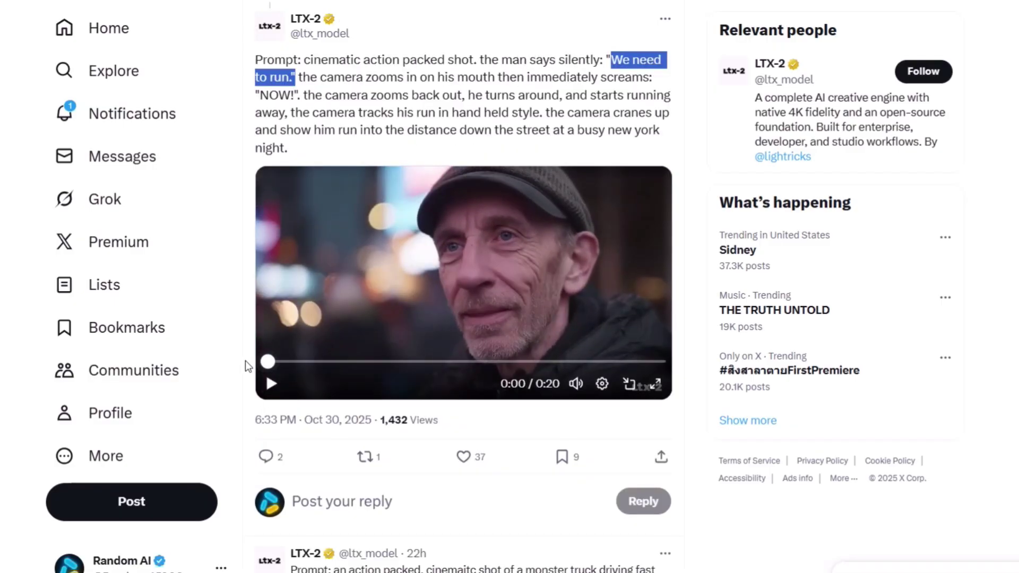
left_click_drag(345, 378, 300, 374)
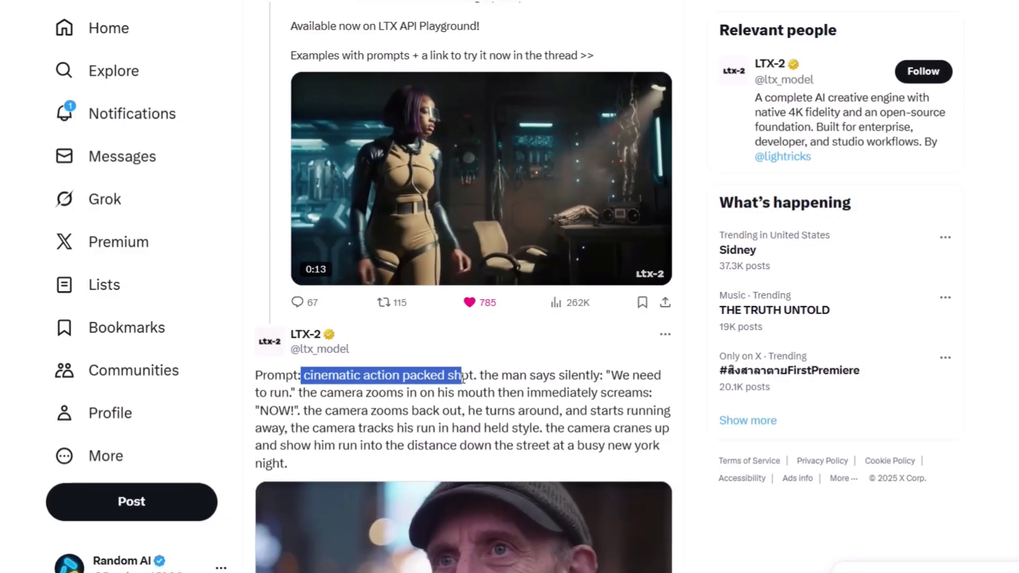
left_click_drag(462, 377, 601, 376)
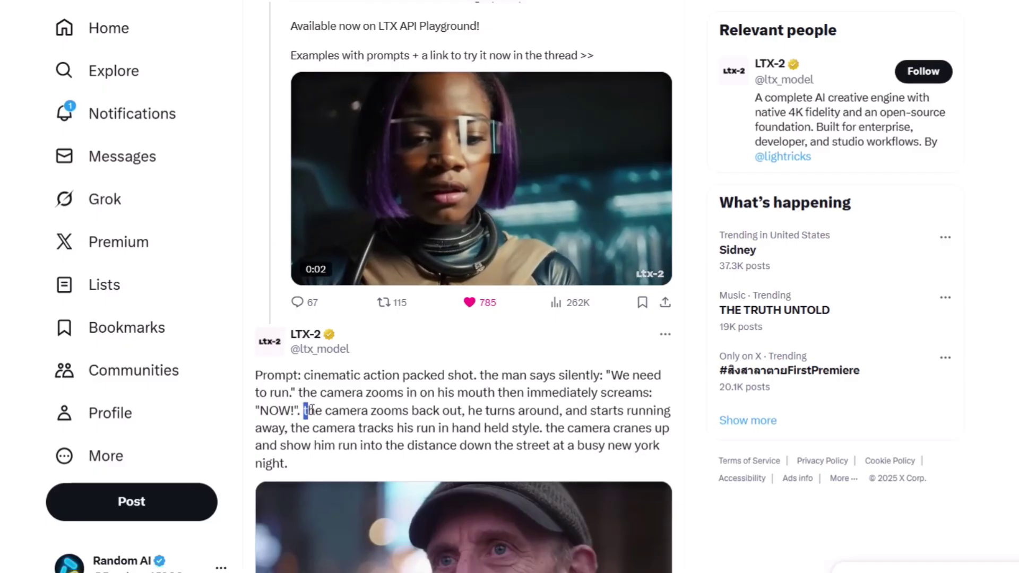
left_click_drag(341, 409, 635, 370)
scroll(393, 367, "down", 2)
scroll(396, 382, "down", 1)
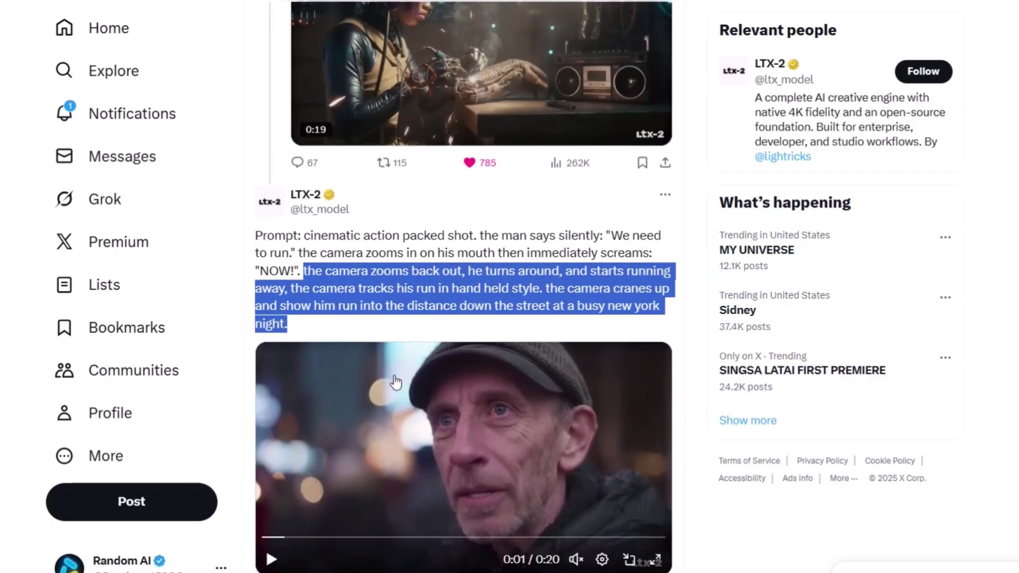
scroll(395, 382, "down", 2)
left_click(360, 192)
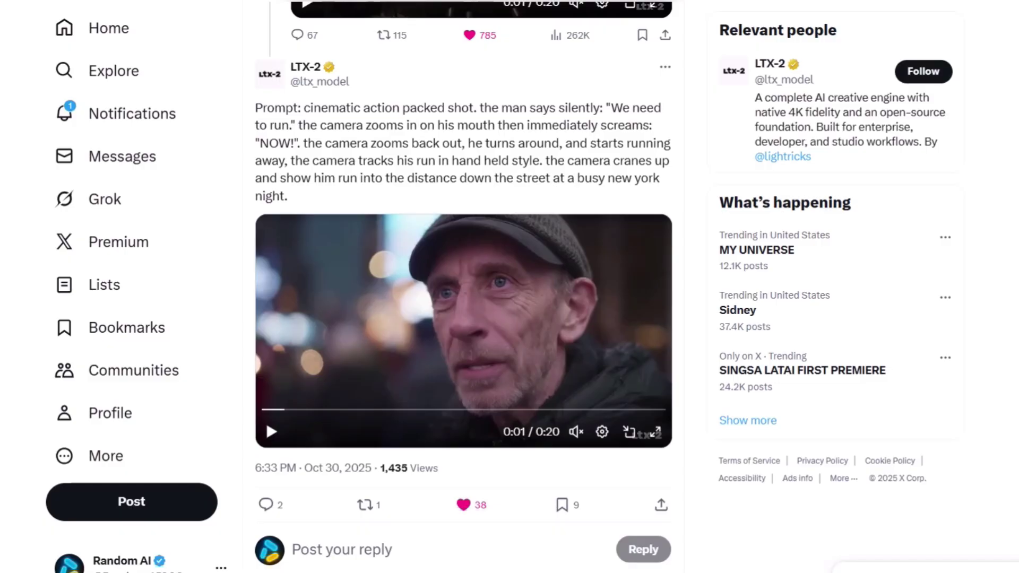
key("alt+Left")
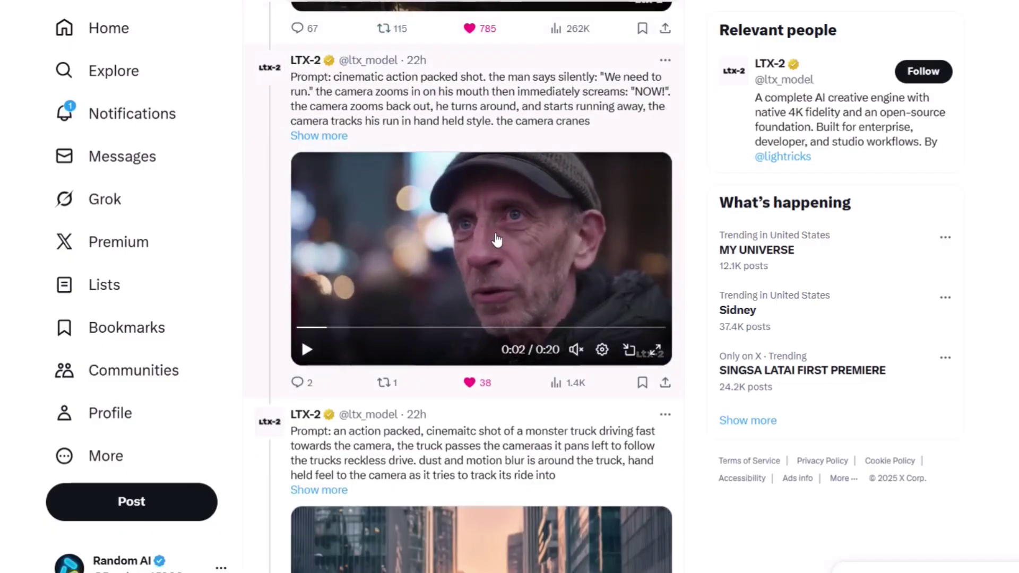
scroll(497, 240, "down", 5)
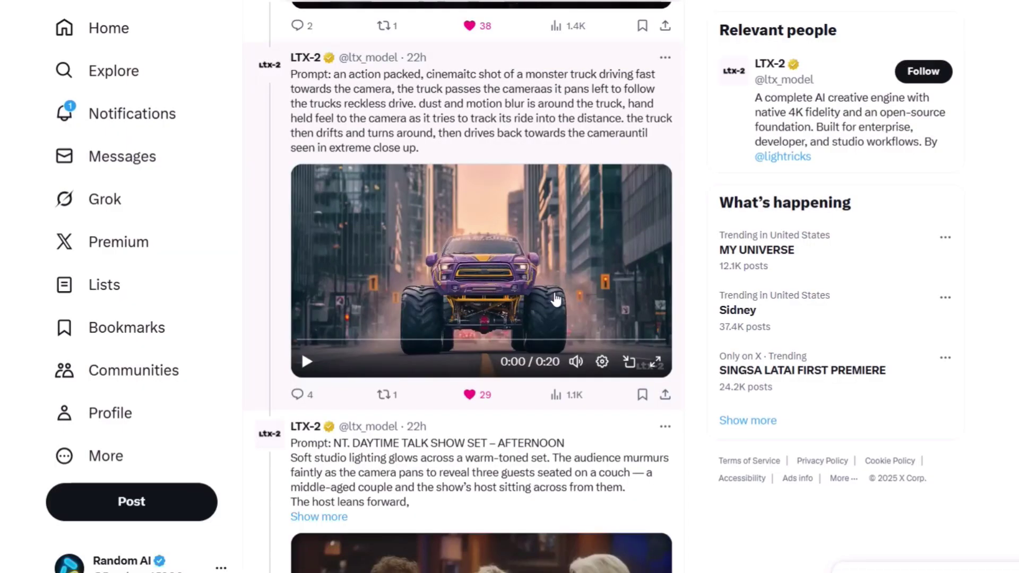
left_click(657, 362)
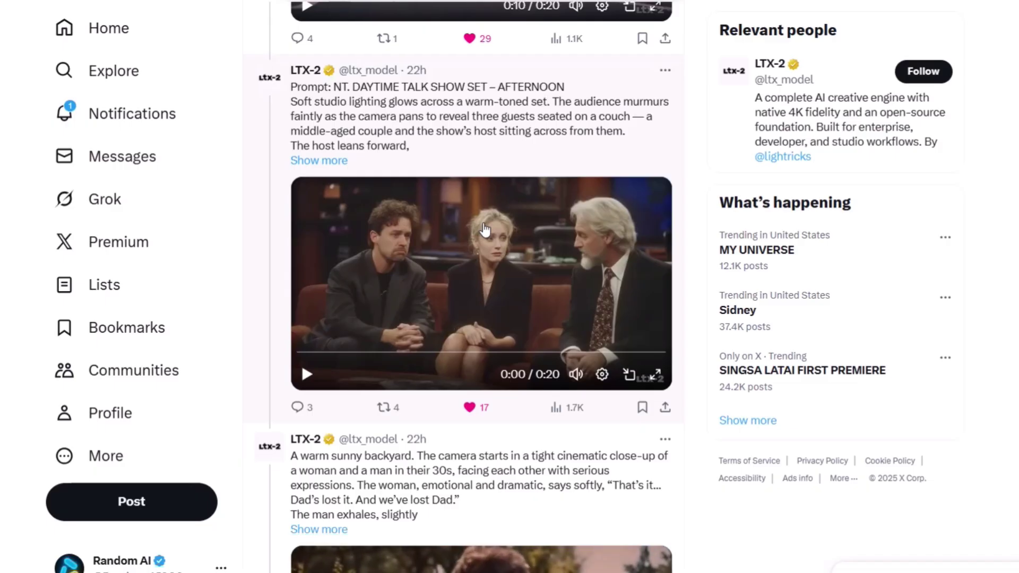
Scroll to the oven-cookies post and rewind its clip to 0:00 to replay it
scroll(484, 229, "down", 10)
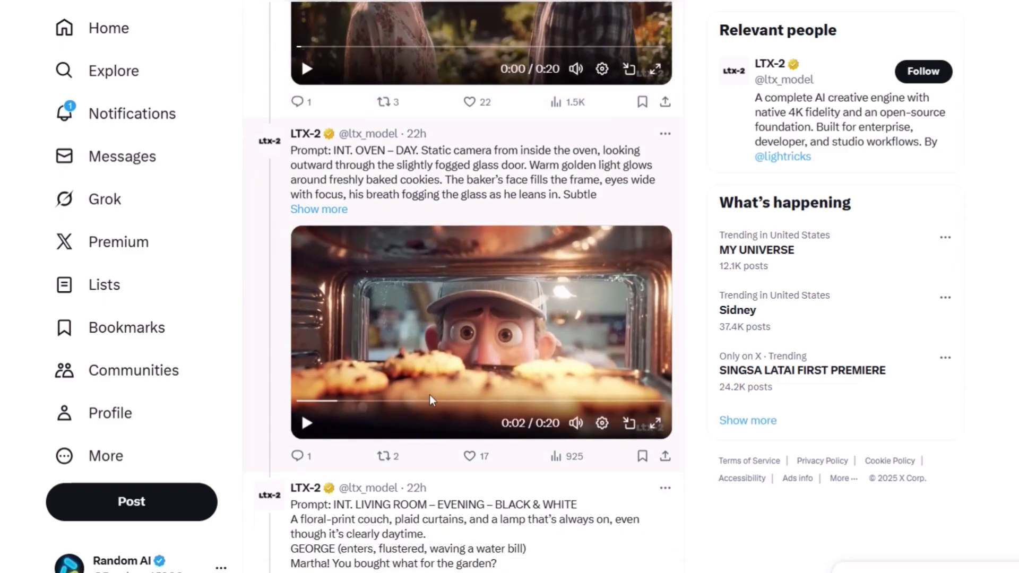
scroll(429, 399, "up", 5)
scroll(430, 403, "down", 6)
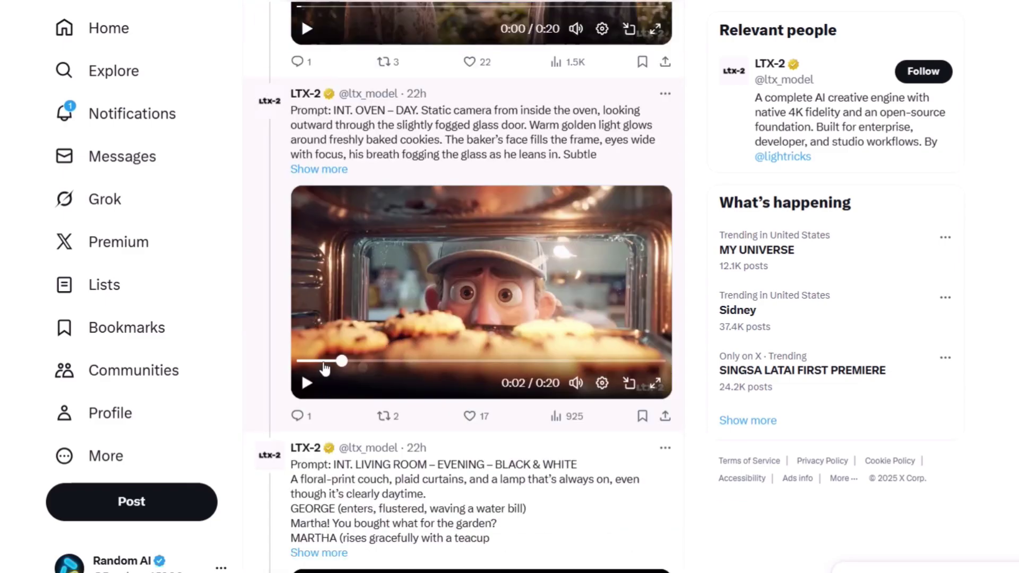
left_click_drag(325, 366, 286, 371)
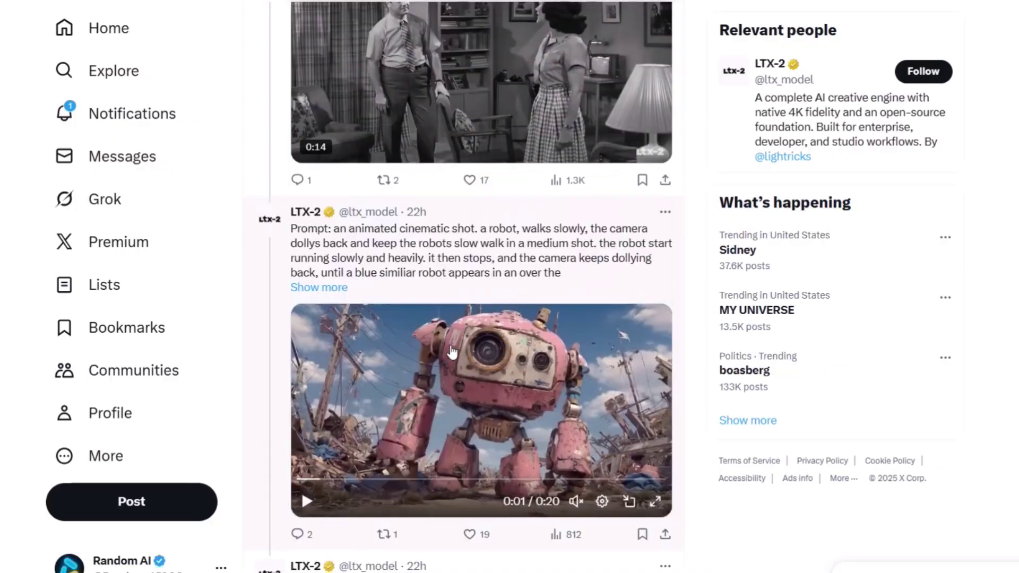
Scroll further down the X feed past the LTX-2 thread
scroll(573, 288, "down", 5)
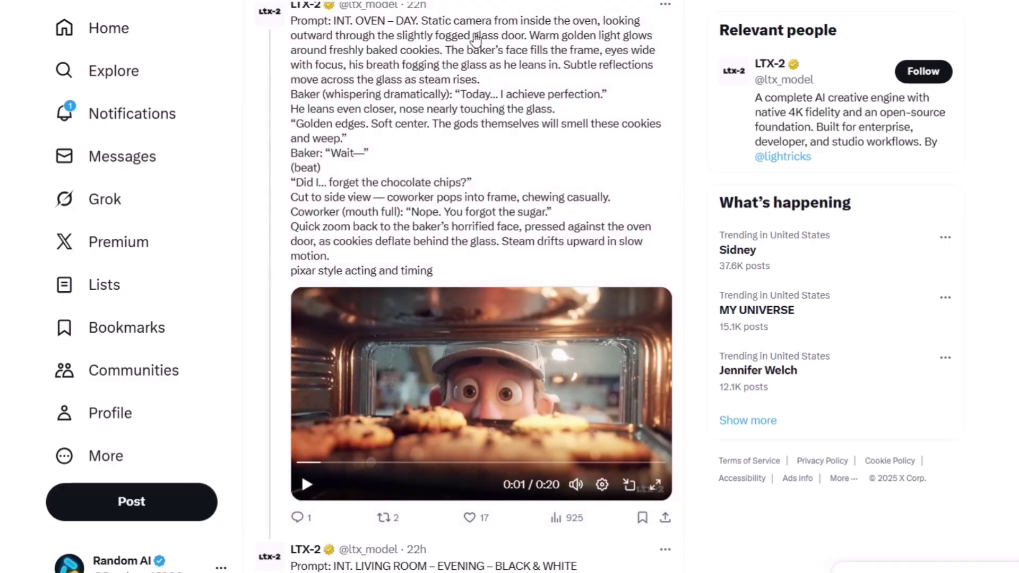
scroll(408, 227, "down", 10)
scroll(408, 227, "down", 10)
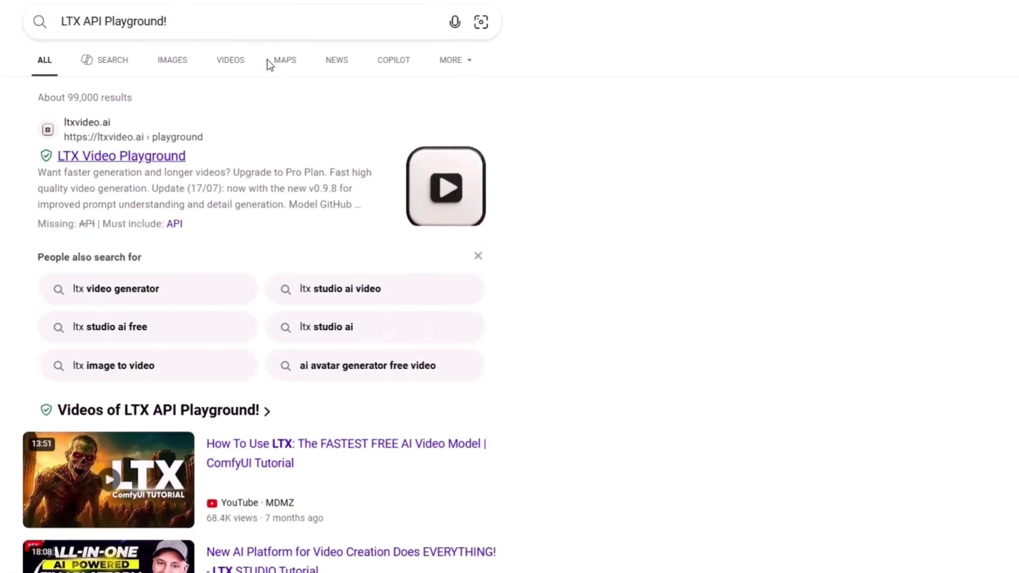
Select the 'LTX API Playground' search query and scroll through the Bing results
scroll(105, 419, "up", 5)
left_click(204, 19)
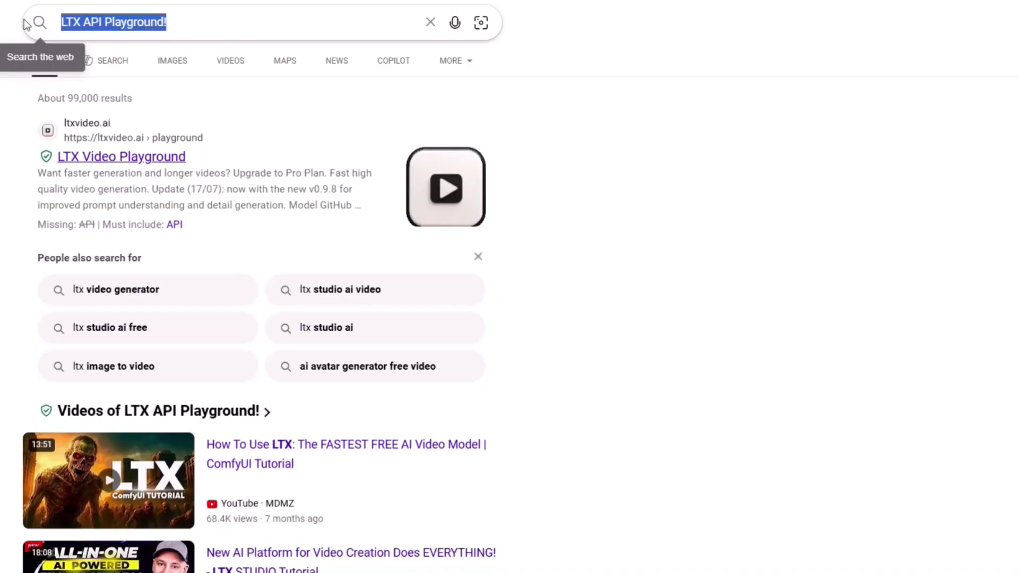
scroll(157, 114, "down", 10)
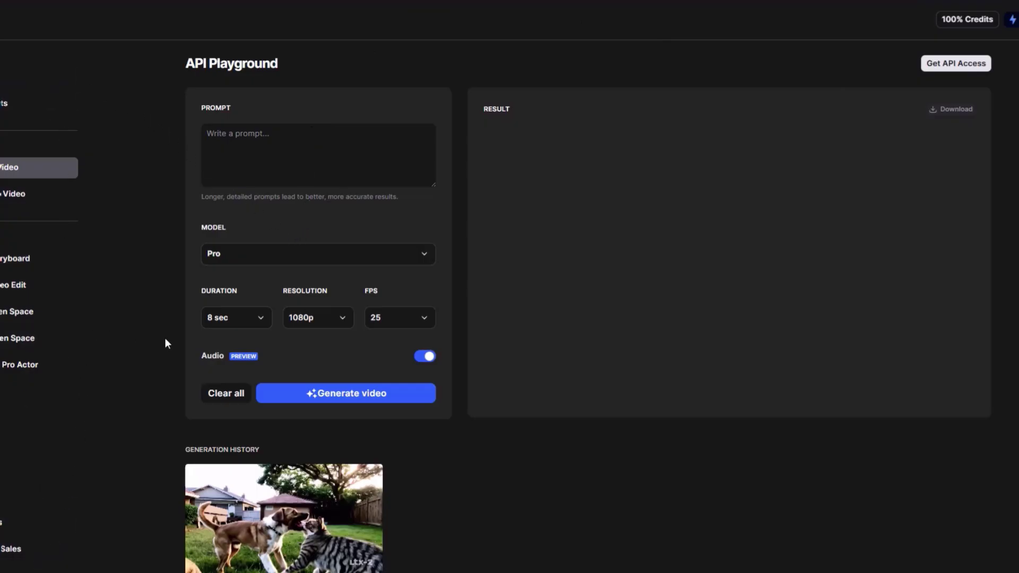
Read the prompt-length tip and try the Fast model before returning to Pro
left_click(227, 149)
left_click_drag(408, 201, 201, 198)
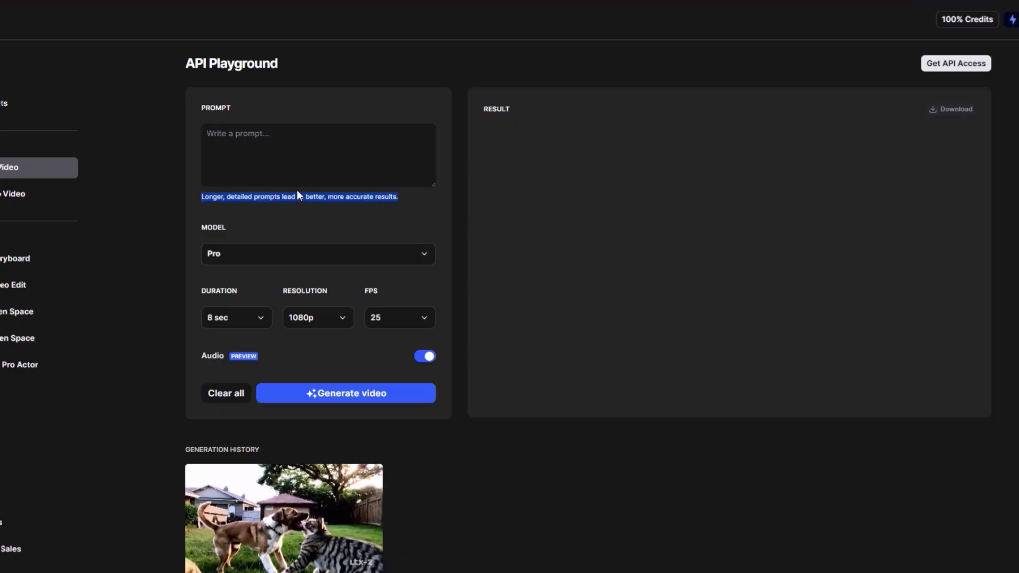
left_click(313, 259)
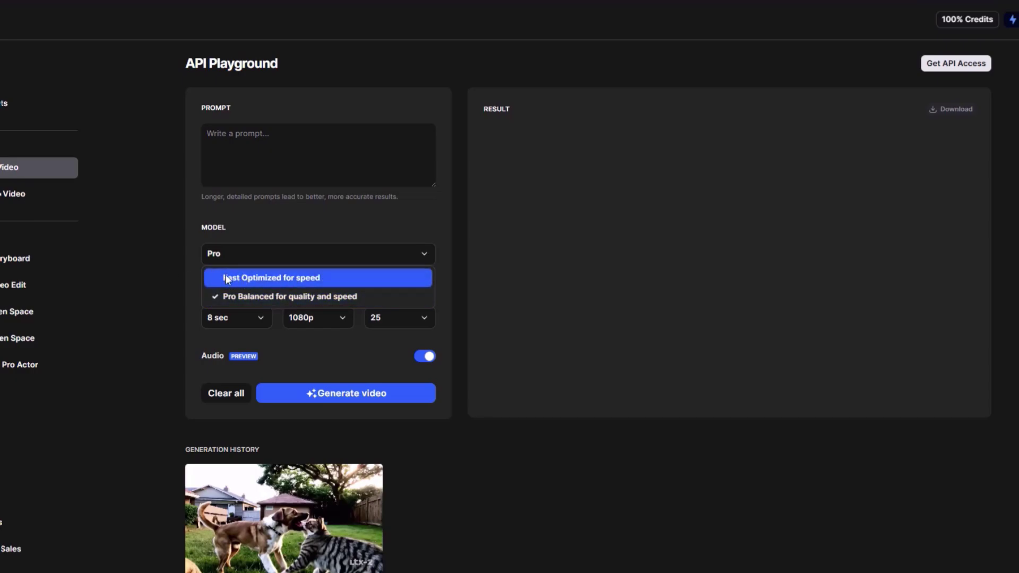
left_click(242, 275)
left_click(245, 259)
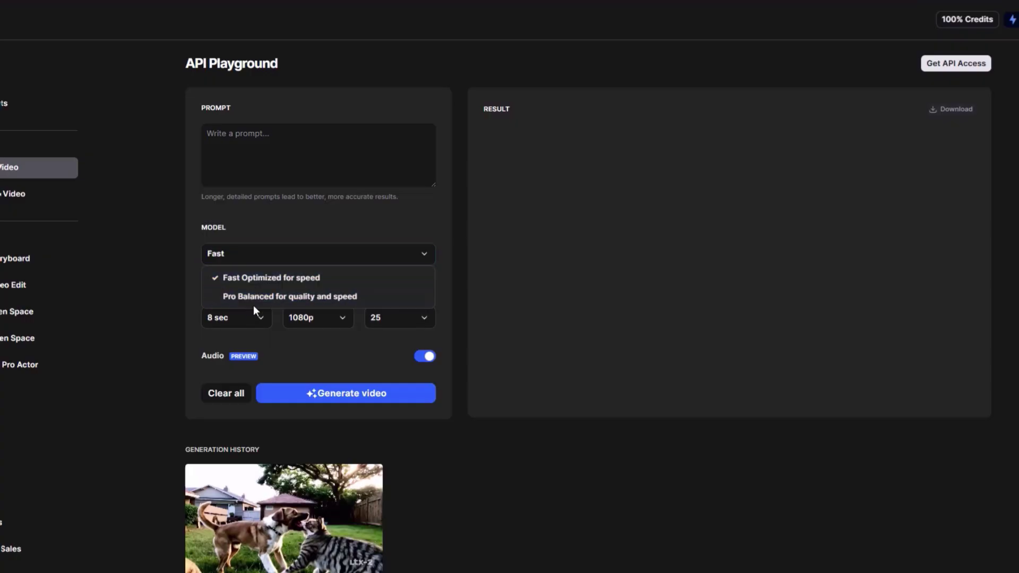
left_click(239, 296)
left_click(195, 310)
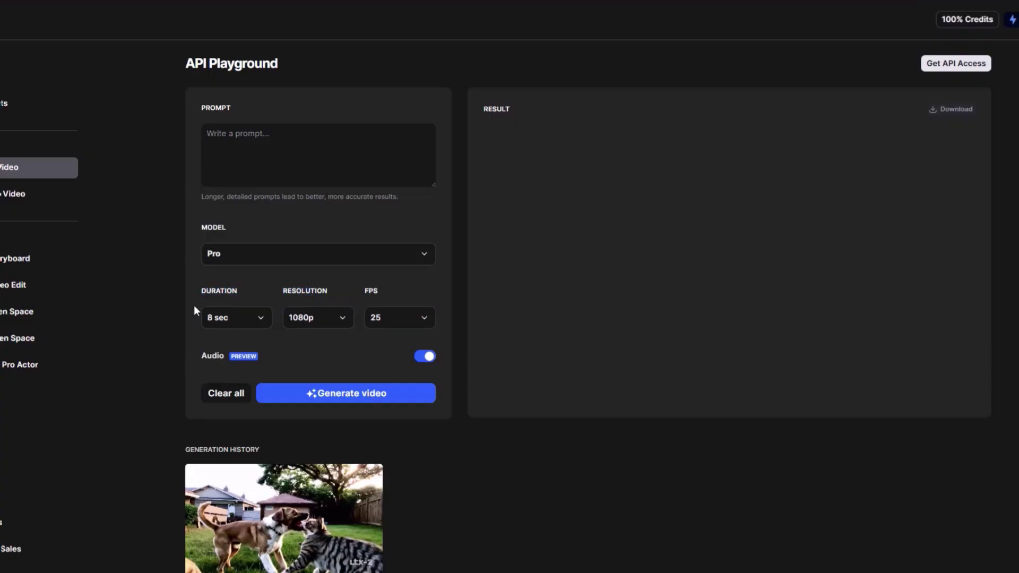
Switch to the Fast model and try 10 sec and 20 sec durations
left_click(234, 317)
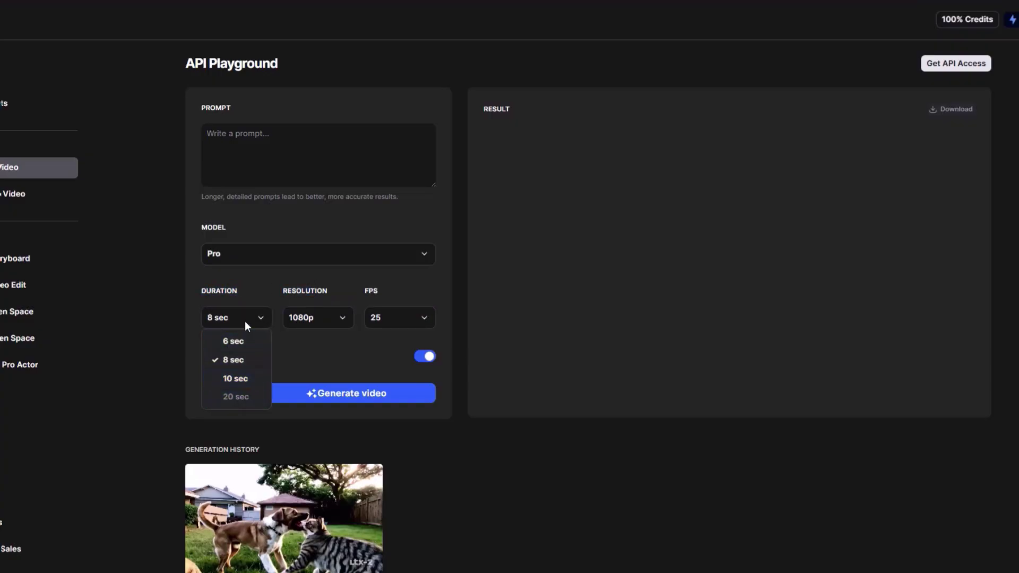
left_click(235, 378)
left_click(223, 254)
left_click(221, 277)
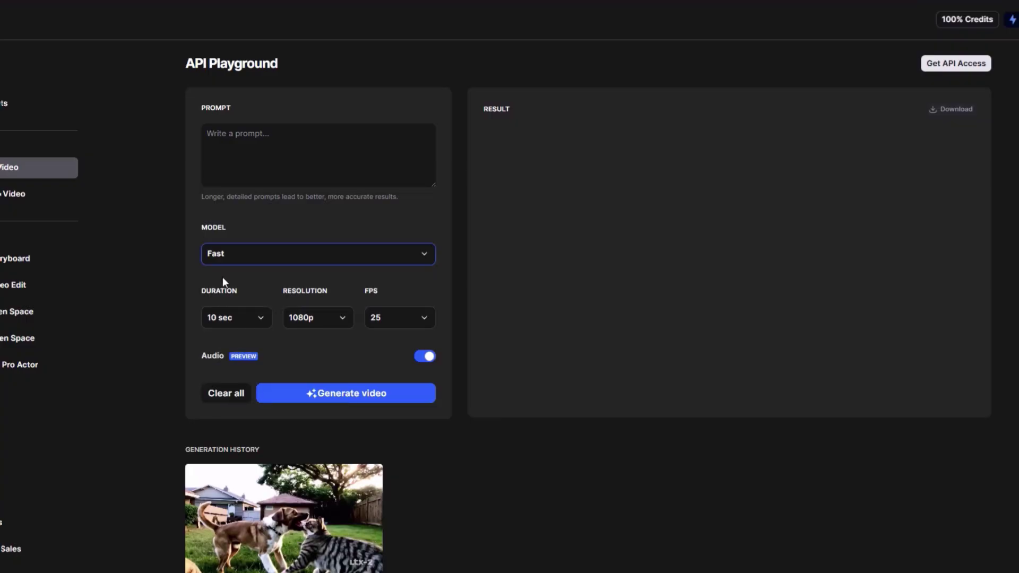
left_click(238, 317)
left_click(244, 395)
Keep 1080p resolution and 25 FPS in their dropdowns
left_click(303, 321)
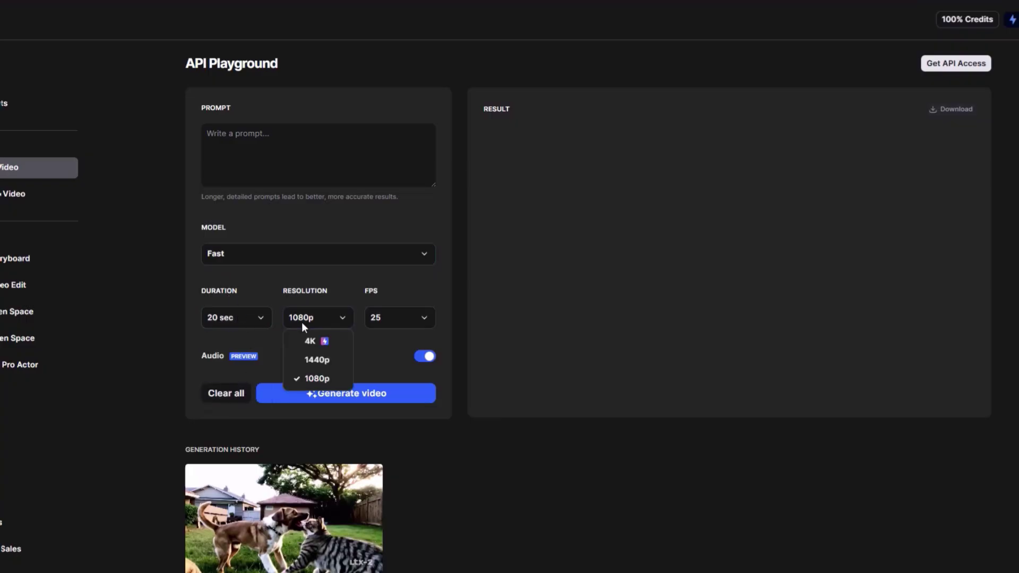
left_click(308, 380)
left_click(399, 325)
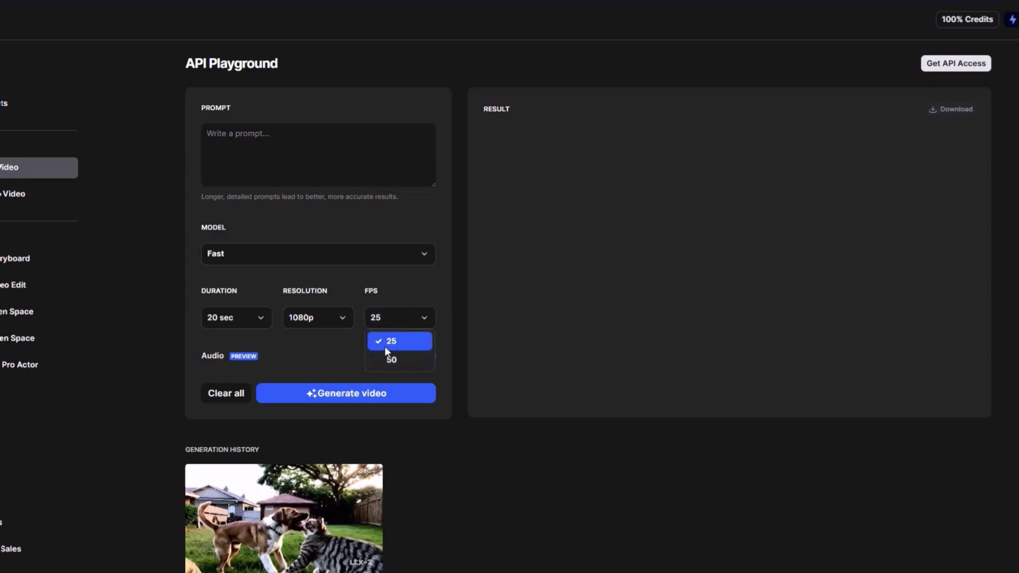
left_click(424, 356)
scroll(430, 318, "down", 1)
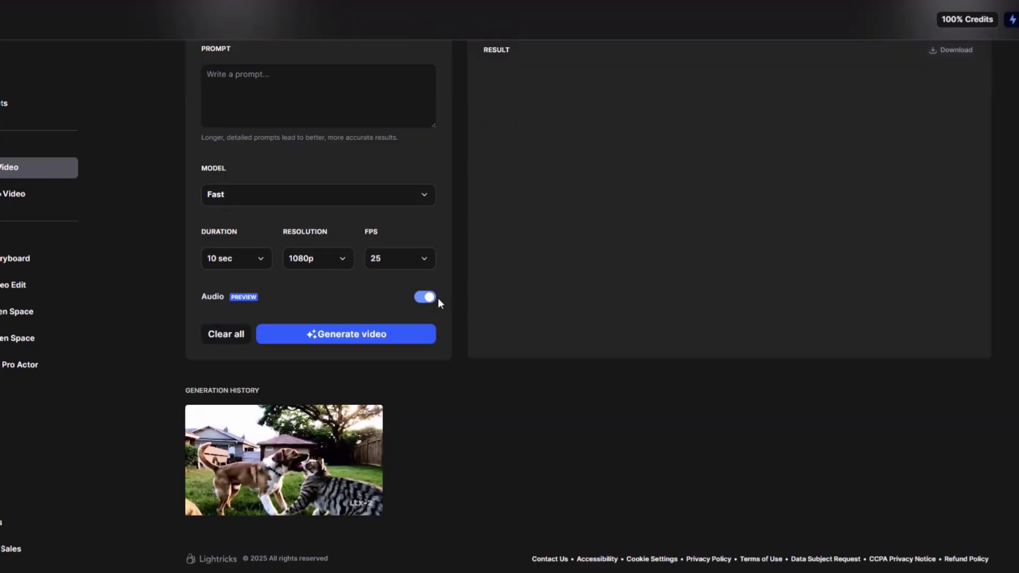
scroll(558, 340, "up", 1)
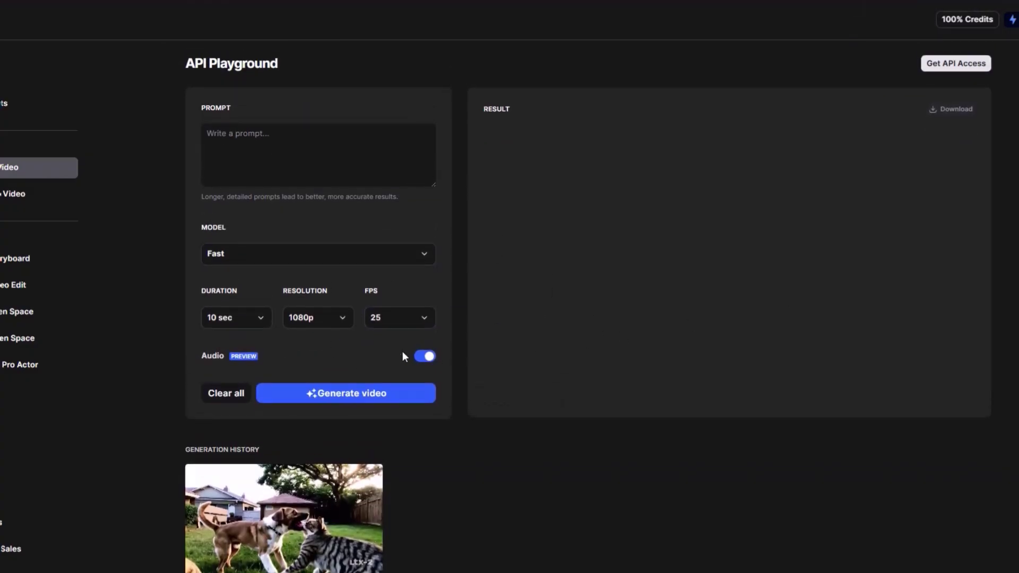
Toggle audio off and back on, leaving it enabled
left_click(428, 357)
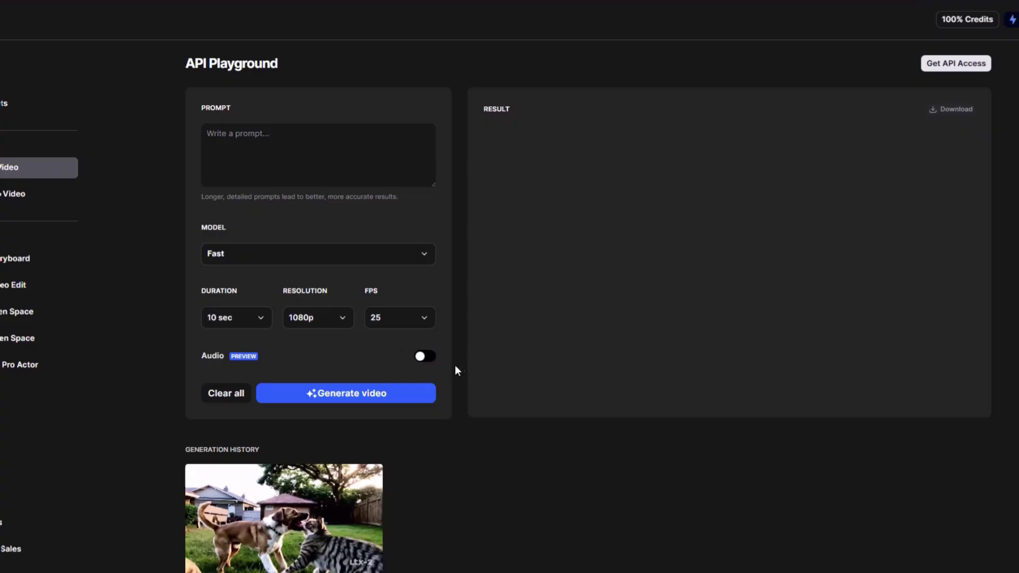
left_click(428, 357)
scroll(242, 297, "down", 1)
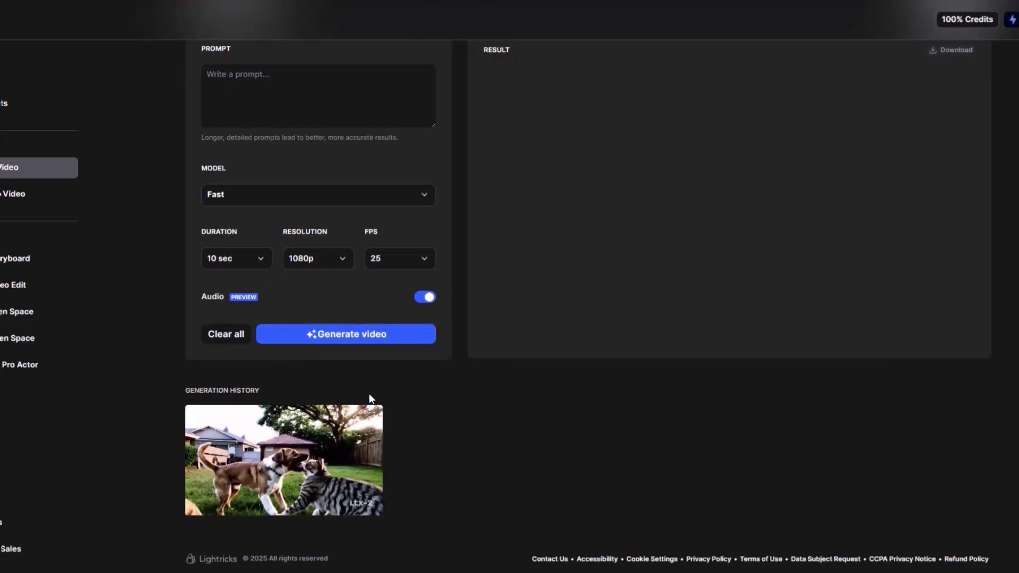
scroll(370, 398, "up", 1)
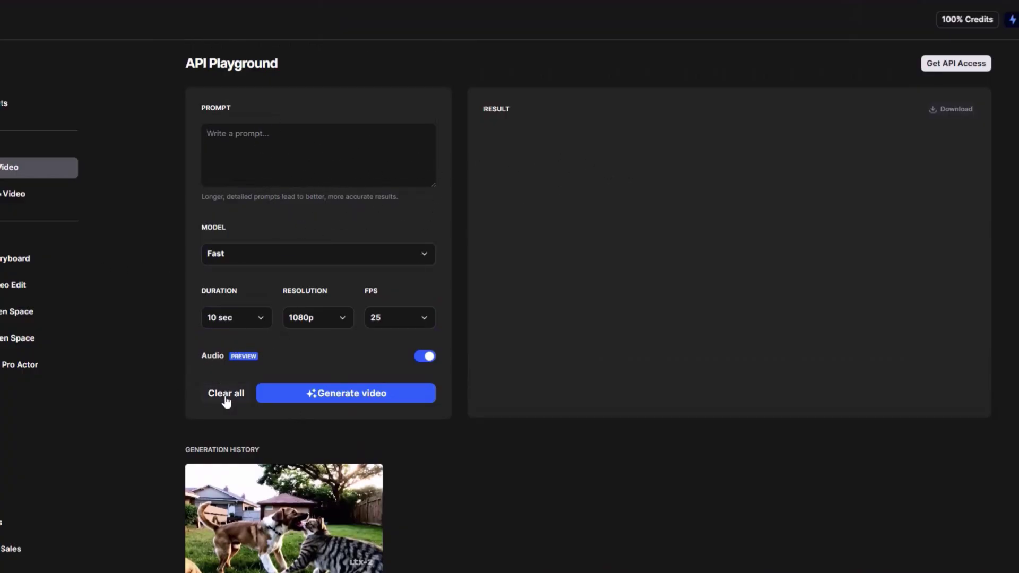
scroll(292, 385, "down", 1)
scroll(369, 374, "up", 1)
Keep the Pro model and paste the robot-dancing-in-a-grass-field prompt
left_click(297, 254)
left_click(278, 296)
left_click(245, 259)
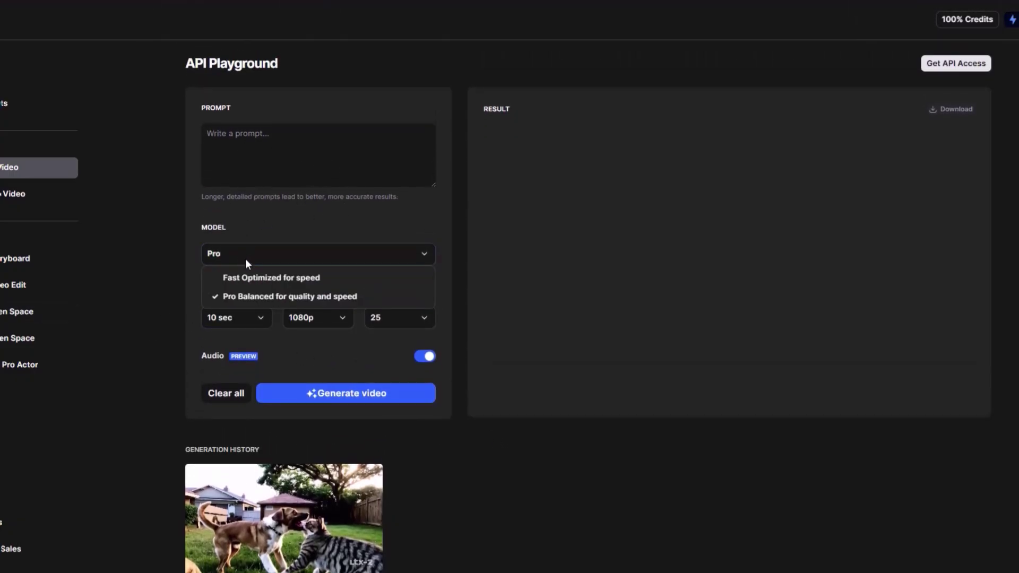
left_click(241, 295)
left_click(261, 153)
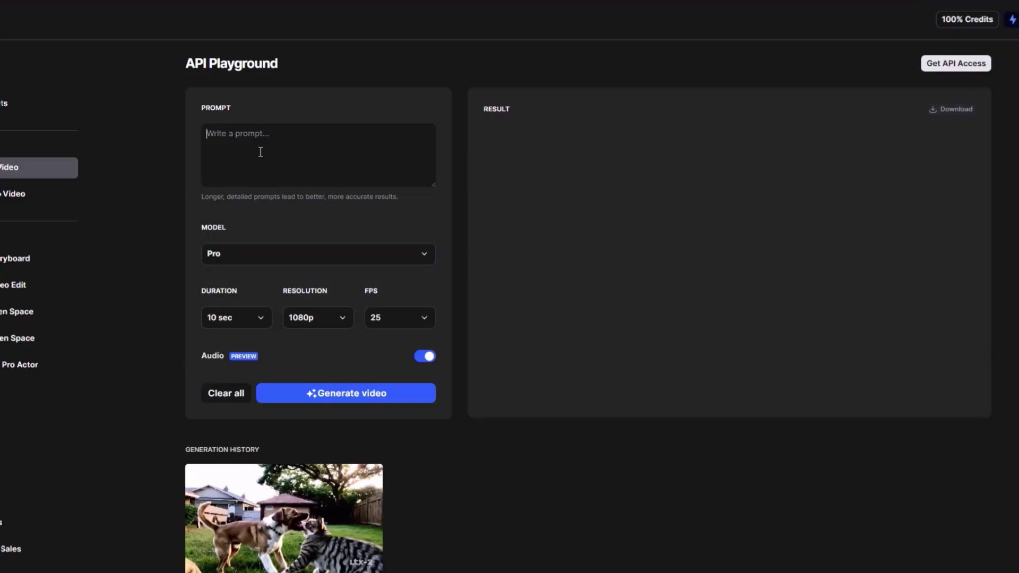
type("Creative video of a hyper-realistic robot dancing in a grass field.")
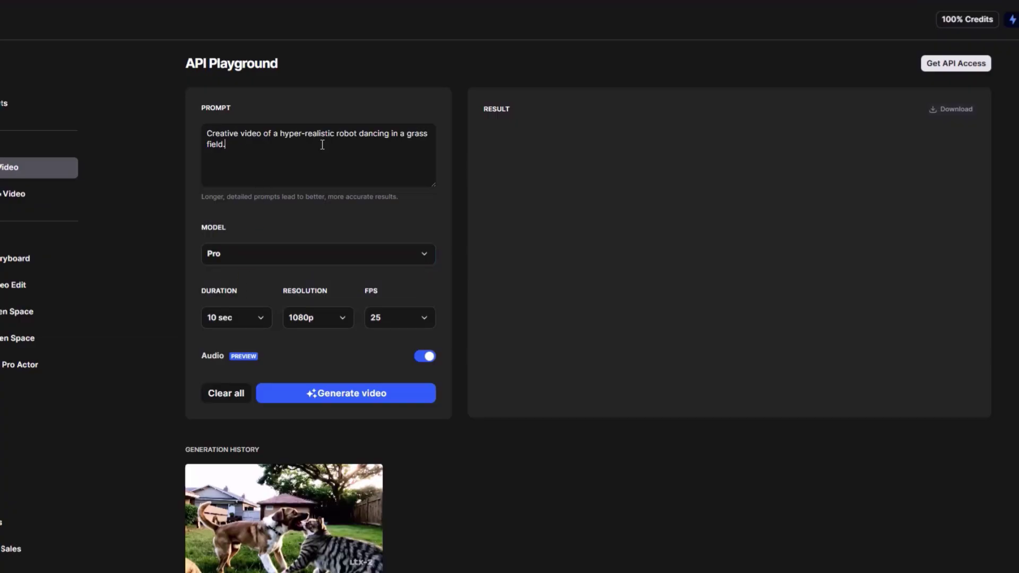
Set the clip duration to 8 sec
left_click(241, 321)
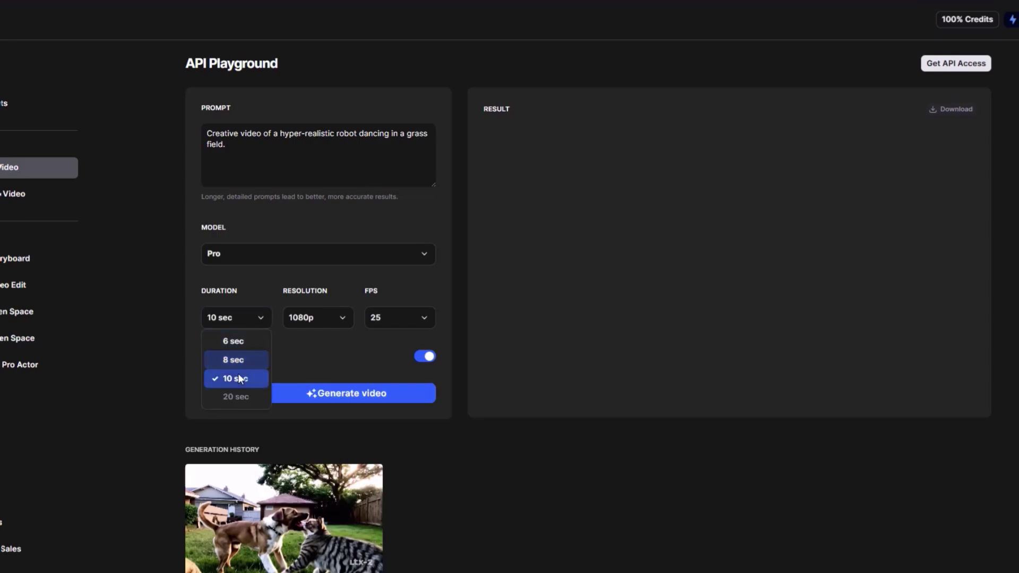
left_click(233, 359)
left_click(231, 320)
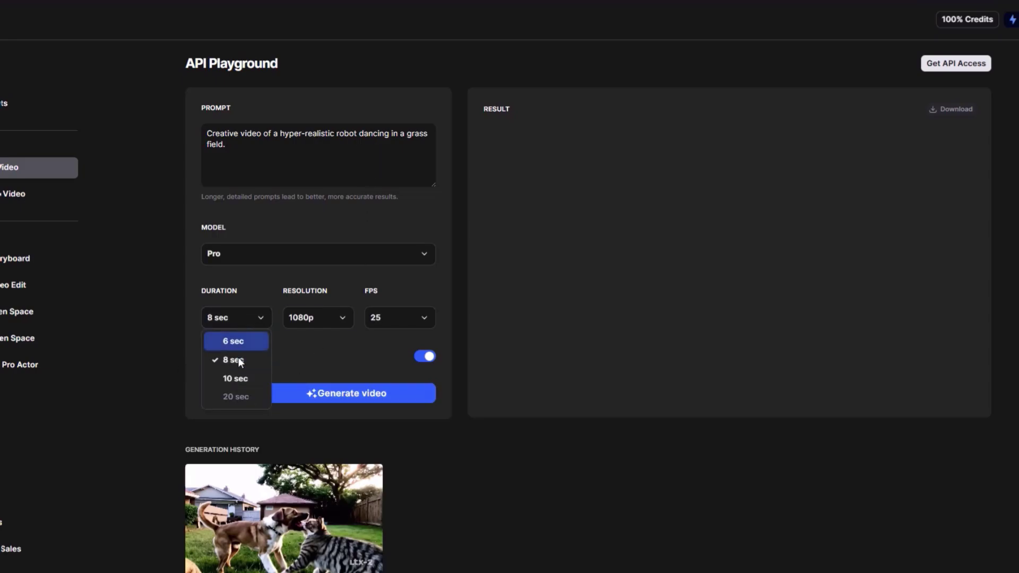
left_click(307, 362)
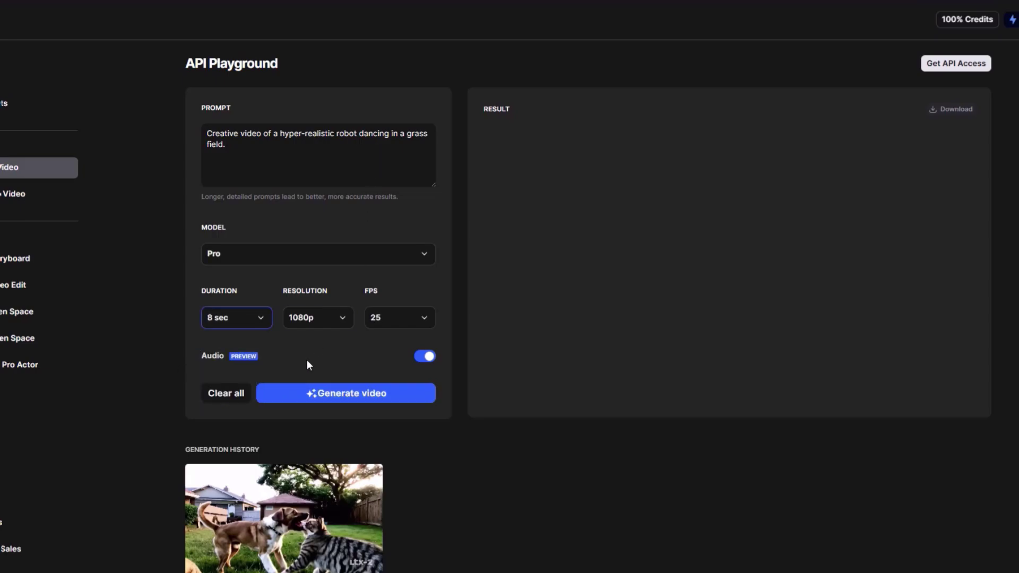
left_click(216, 326)
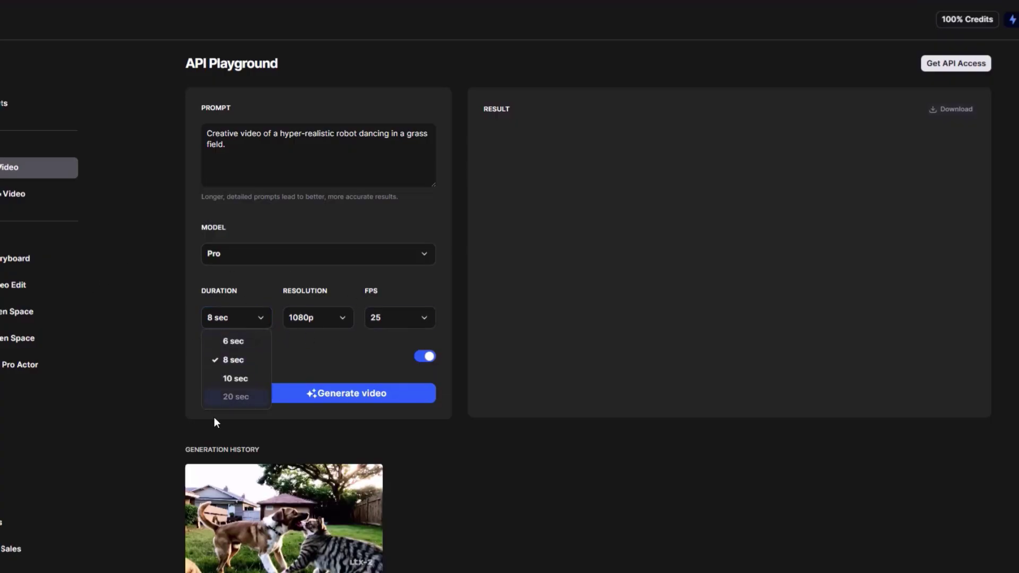
left_click(330, 355)
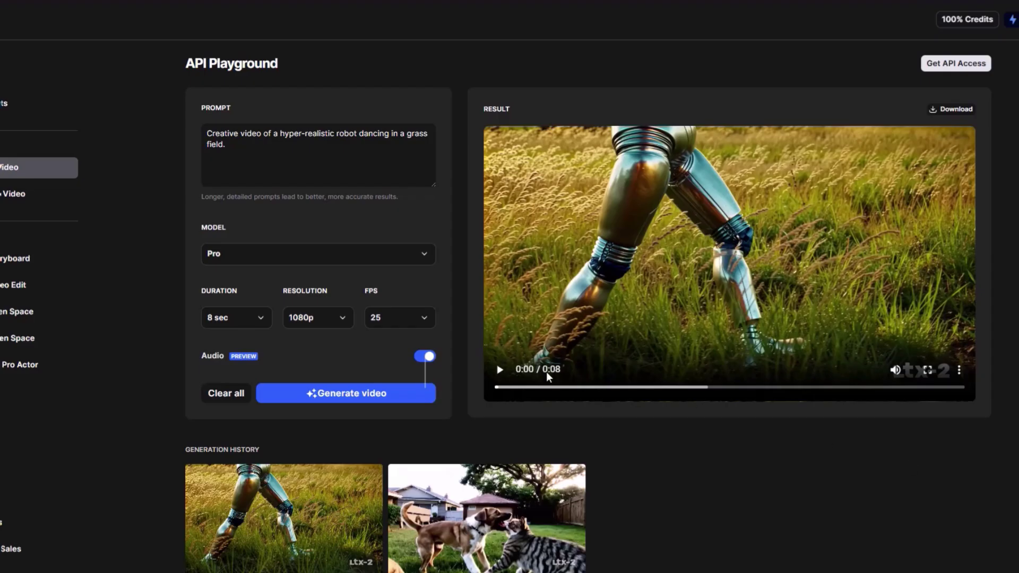
Scroll to the generated robot clip and scrub its playback ahead to 0:06
scroll(610, 334, "down", 1)
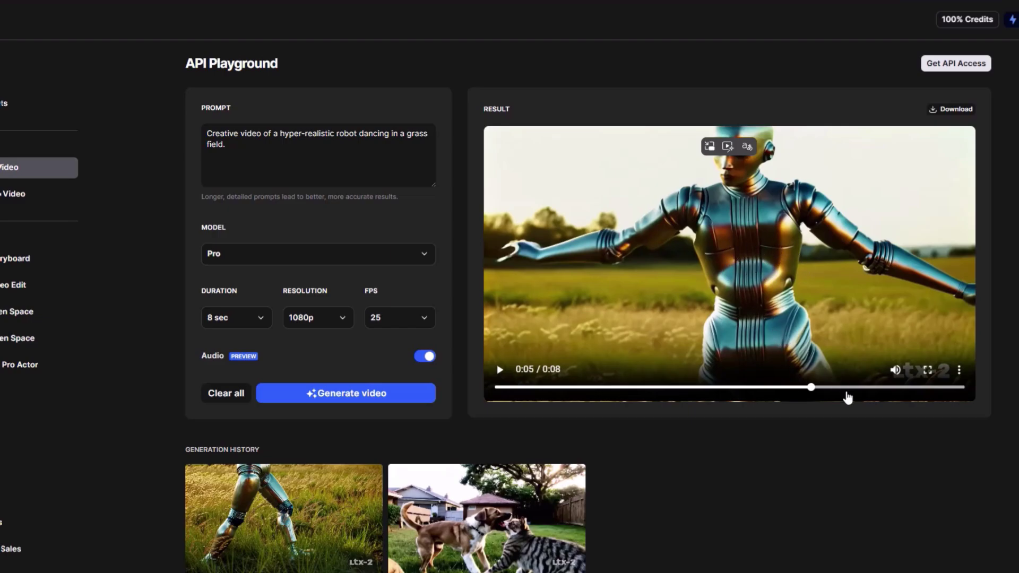
left_click_drag(813, 388, 861, 387)
Switch to the Fast model with a 20 sec duration and delete the robot prompt
left_click(270, 255)
left_click(272, 263)
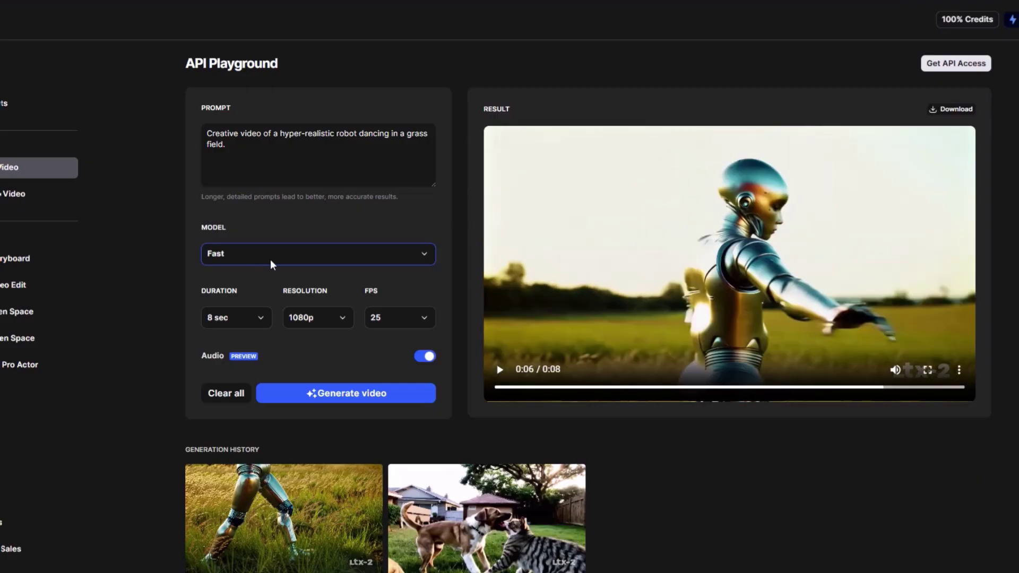
left_click(249, 317)
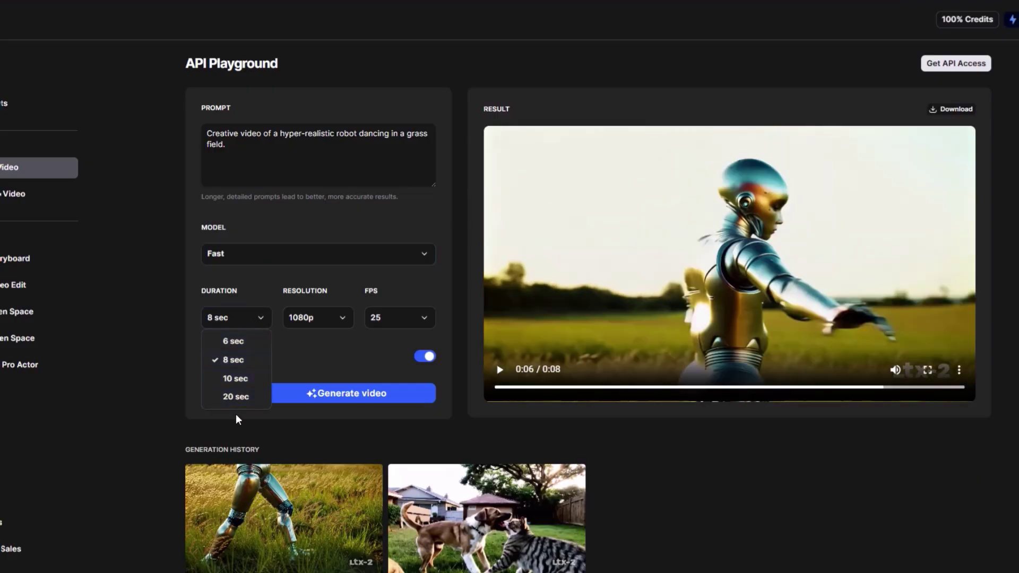
left_click(238, 395)
left_click_drag(255, 159, 194, 117)
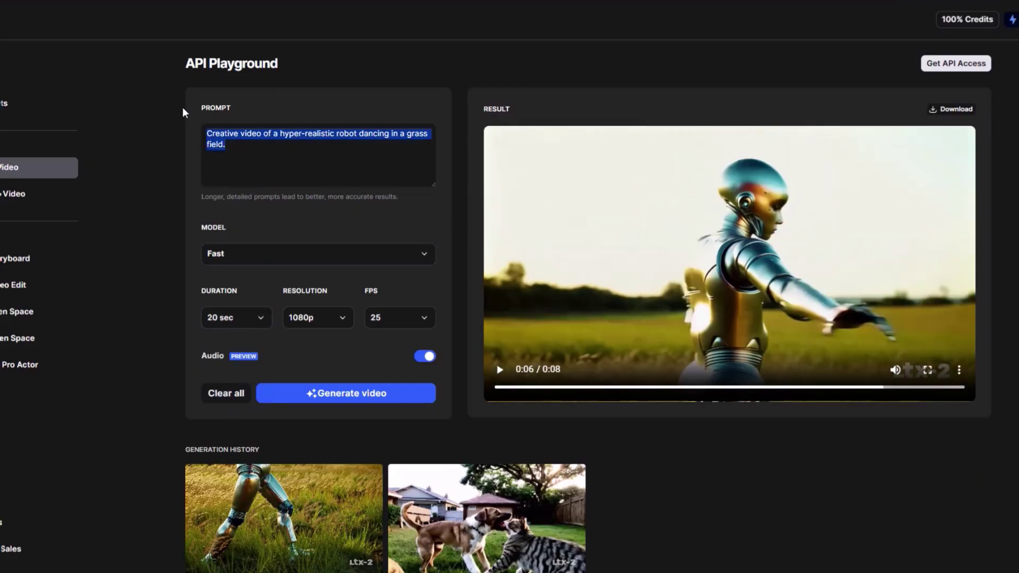
key("BackSpace")
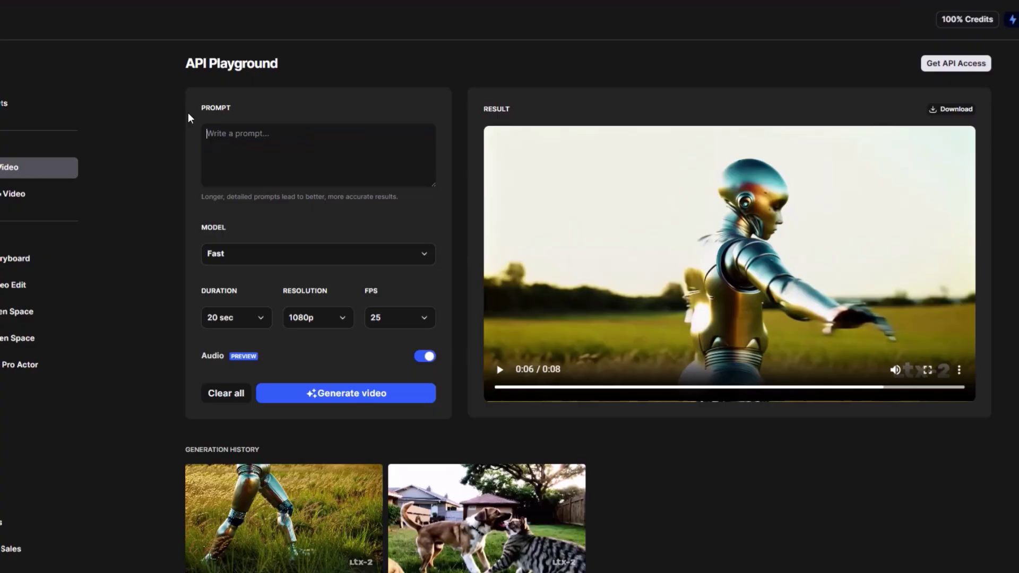